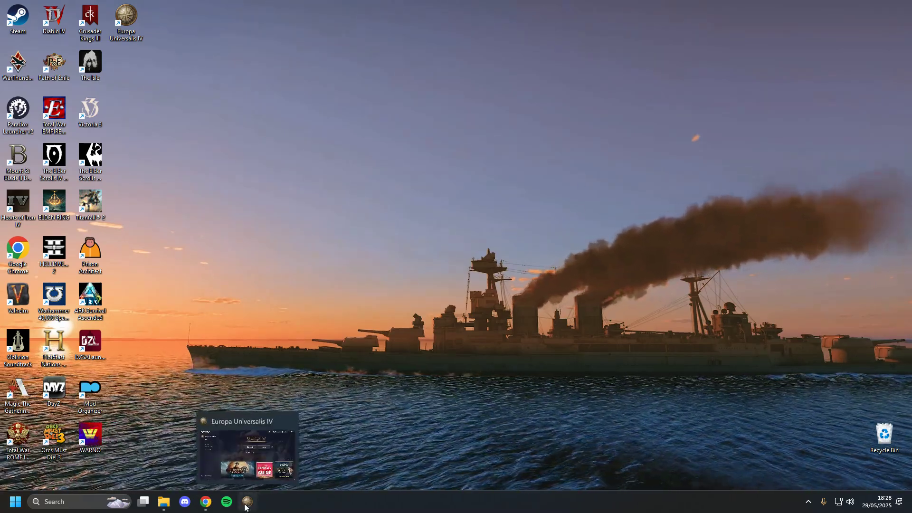
Restore the Europa Universalis IV launcher window from the taskbar.
click(247, 502)
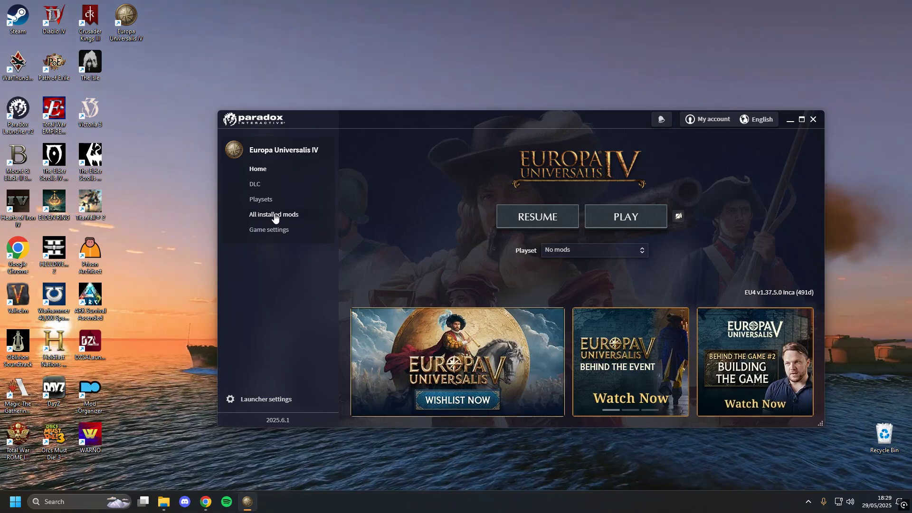
Show the All installed mods page, listing VU Test and VUMP.
click(275, 215)
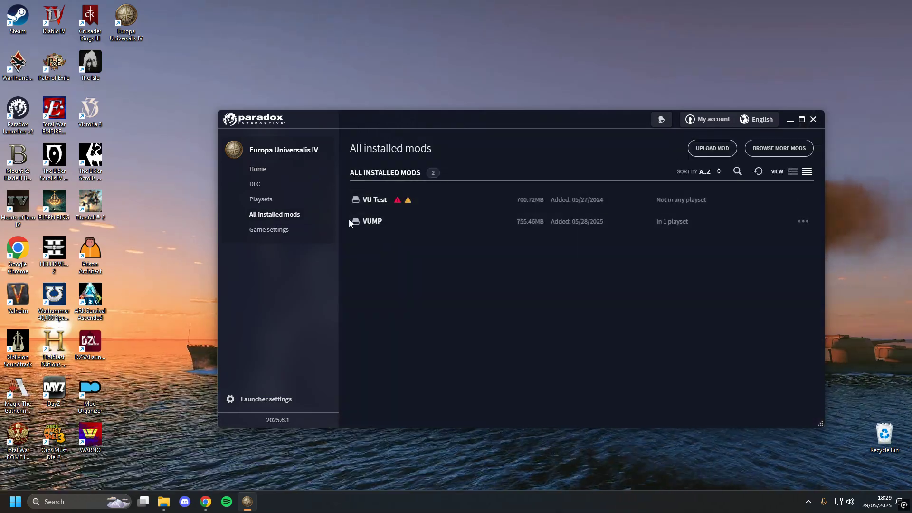
Start a new mod named VUTEST, version 1.37.*, directory mod/VUTest.
click(711, 148)
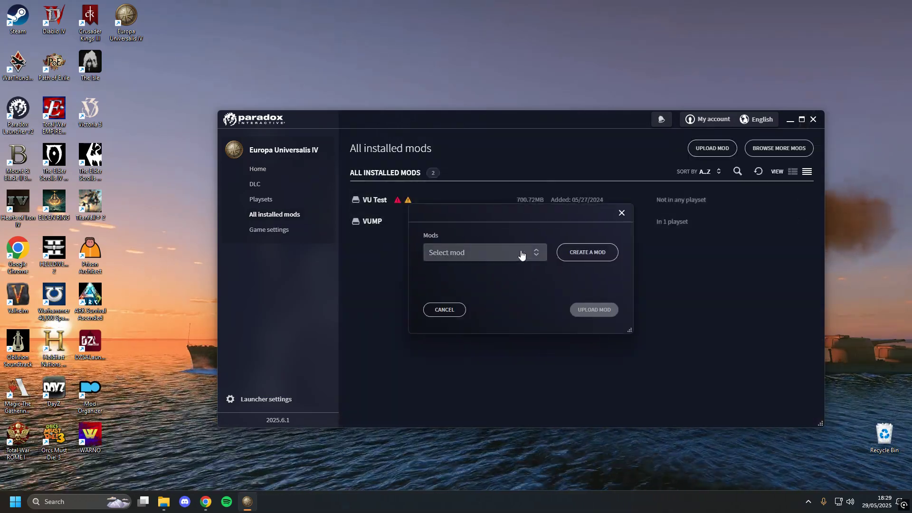
click(521, 255)
click(587, 252)
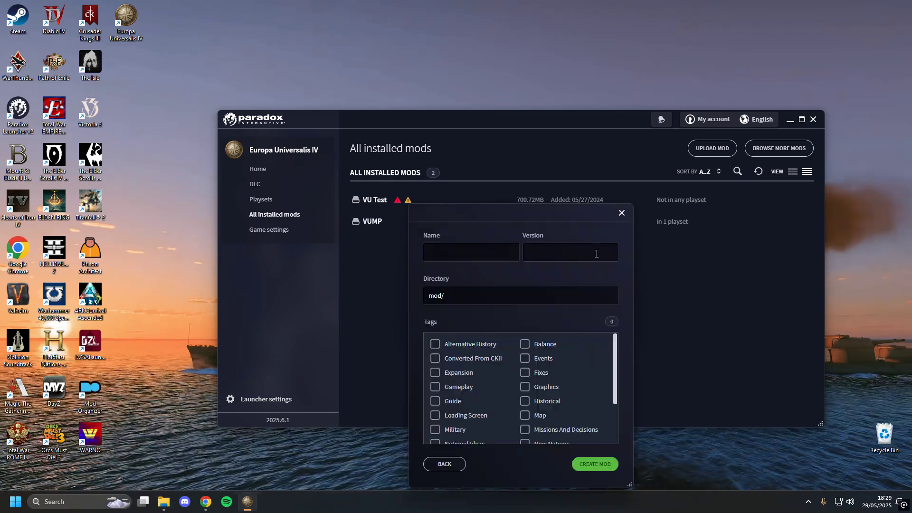
click(465, 259)
text(VUTEST)
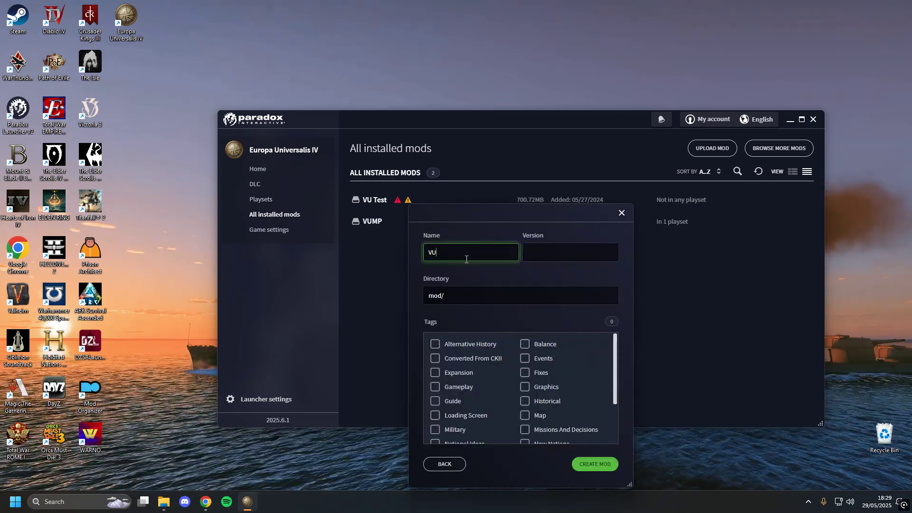
click(525, 295)
click(581, 248)
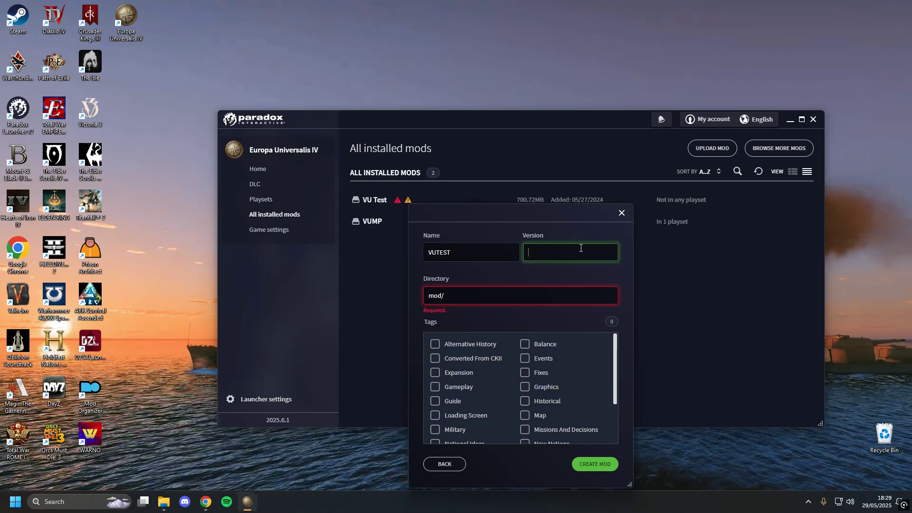
text(1.37.*)
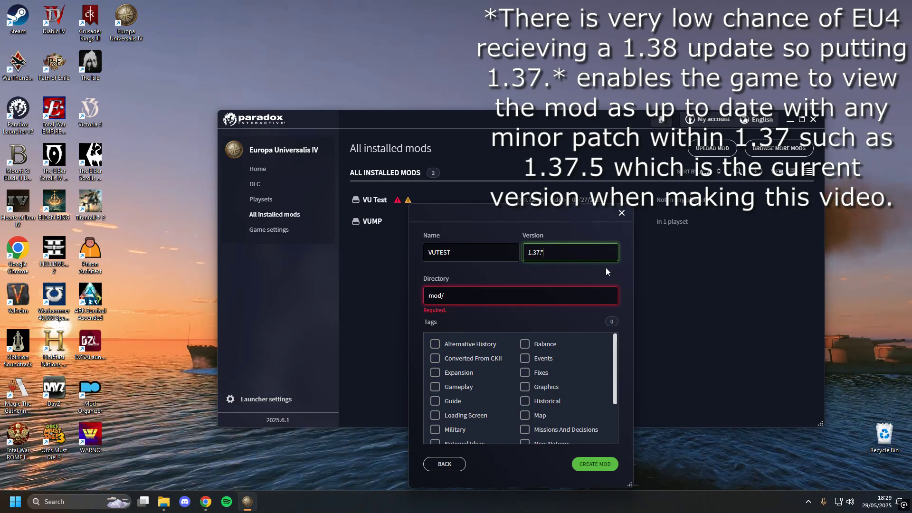
click(562, 284)
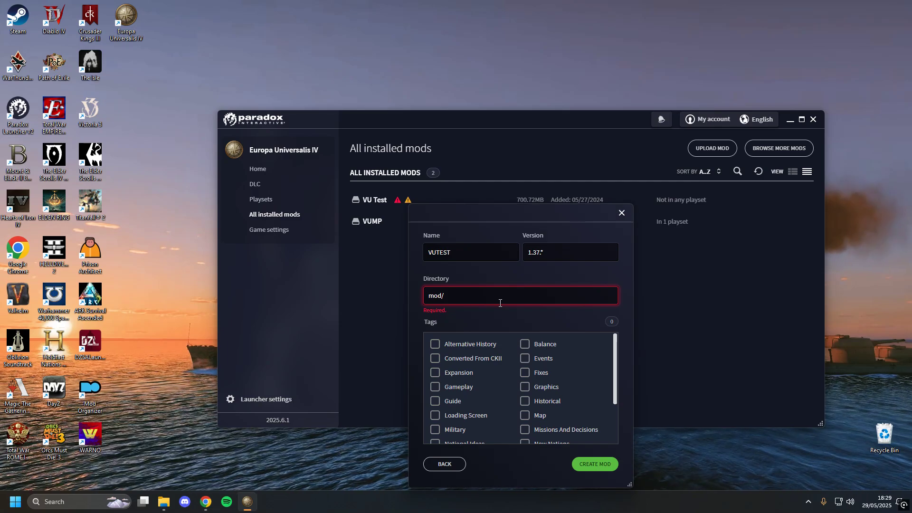
text(V)
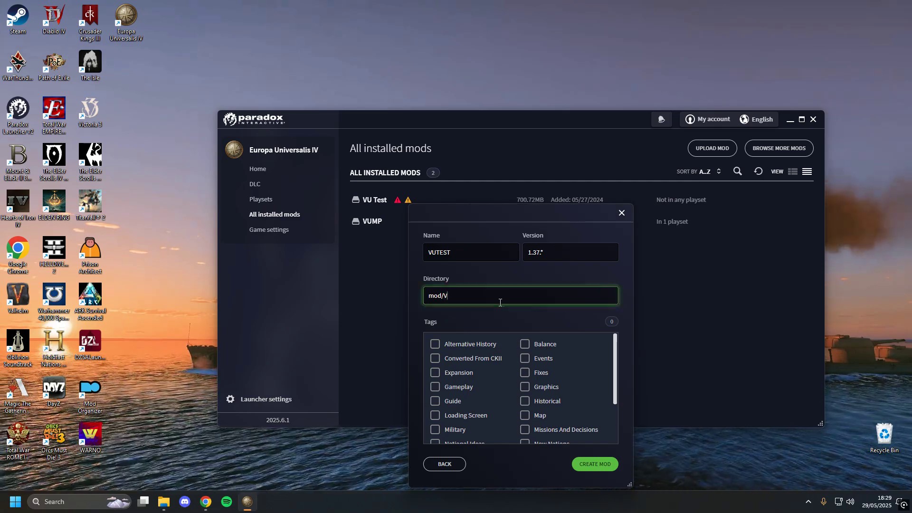
text(UTest)
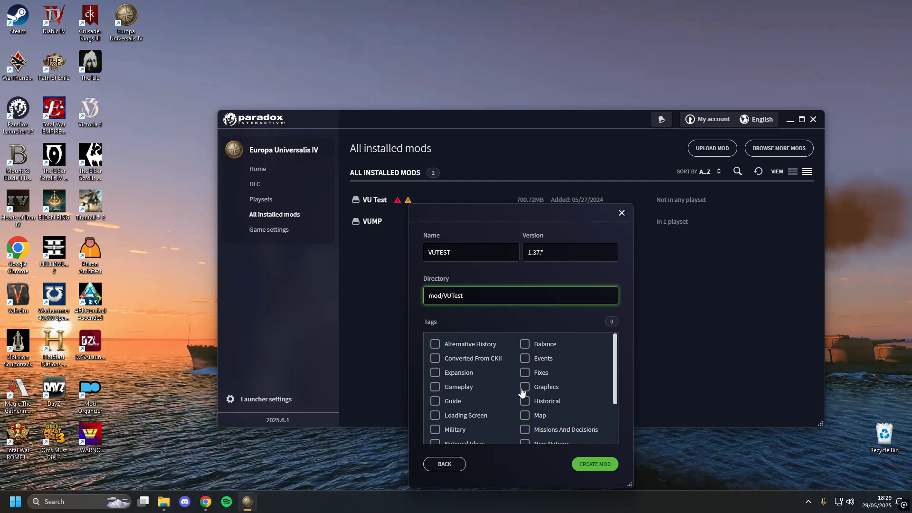
Tag the mod as Map, create it, dismiss the confirmation and return Home.
click(541, 417)
scroll(546, 358, down, 1)
scroll(545, 358, up, 1)
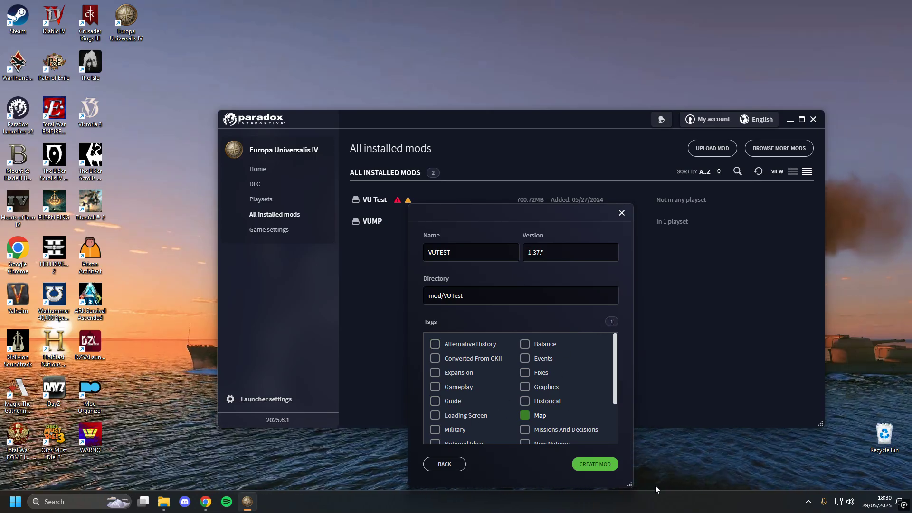
click(593, 464)
click(446, 395)
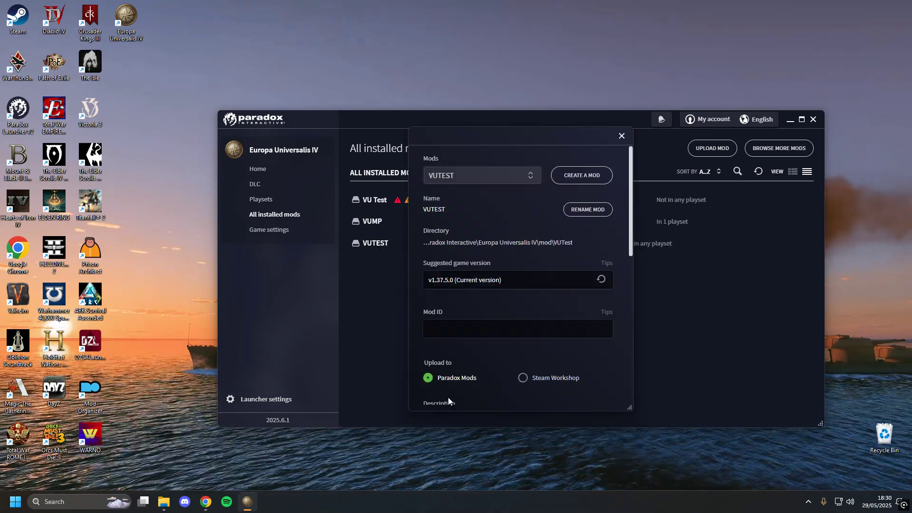
click(620, 136)
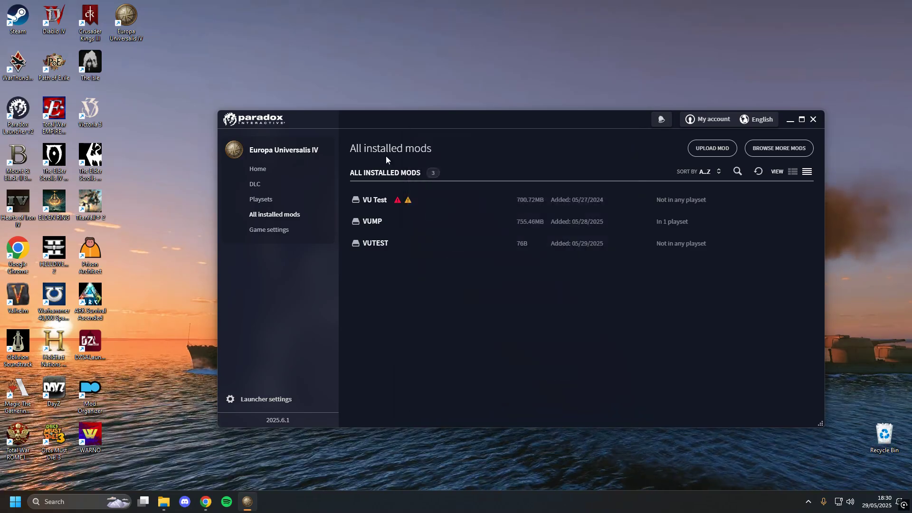
click(257, 169)
Close the Paradox launcher and reposition the Chrome window.
click(814, 122)
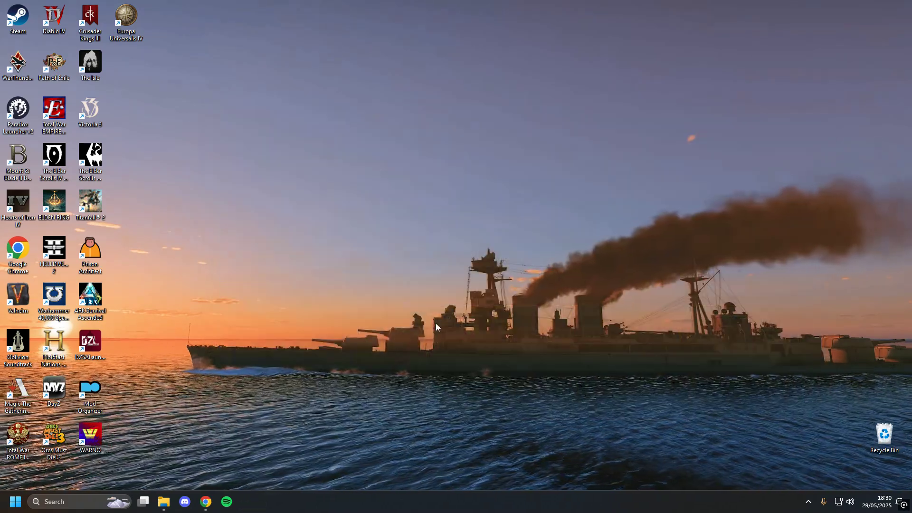
mouse_move(171, 501)
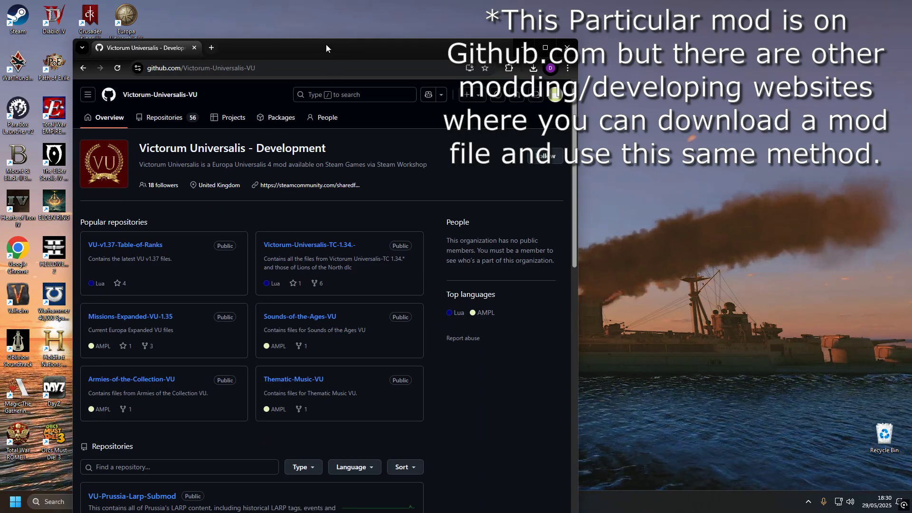
drag(325, 47, 394, 18)
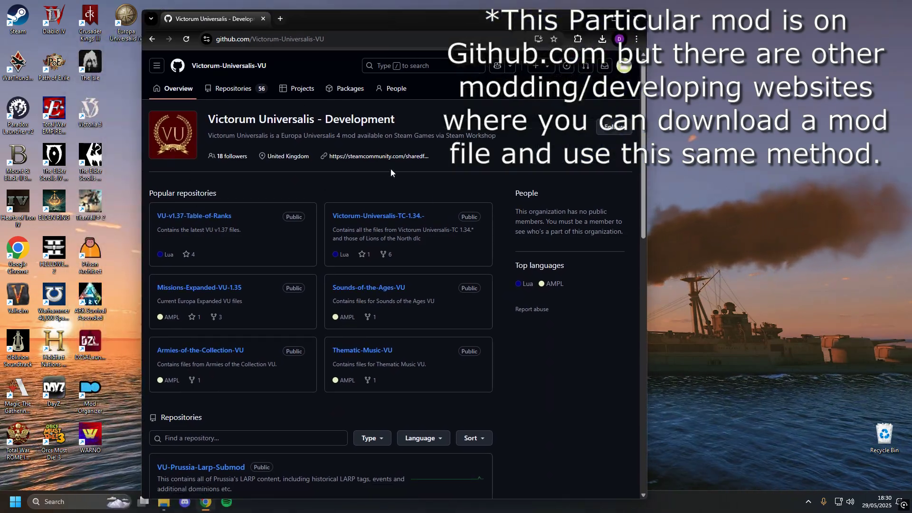
View the VU-v1.37-Table-of-Ranks repo's Code download options, then restore the Documents and Mod install vid folders.
click(208, 219)
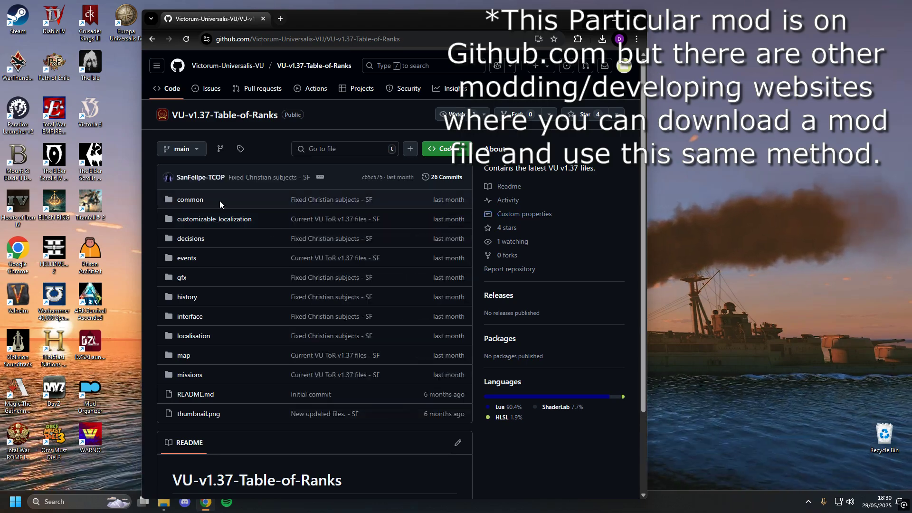
click(437, 149)
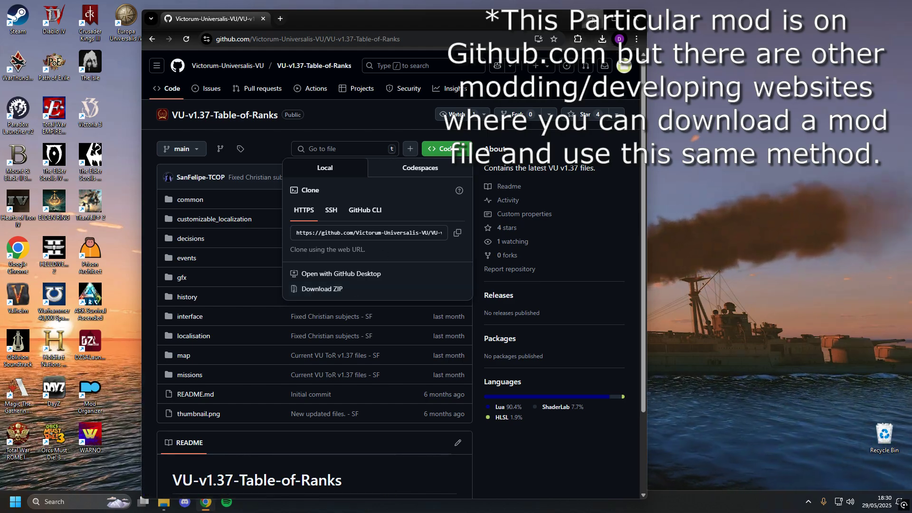
click(593, 18)
click(136, 461)
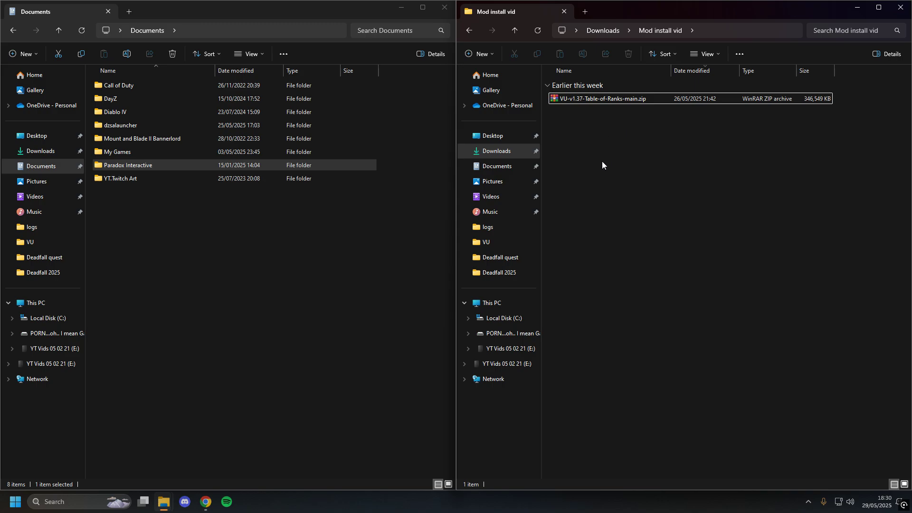
Open VU-v1.37-Table-of-Ranks-main.zip and its VU-v1.37-Table-of-Ranks-main folder.
click(628, 102)
right_click(628, 101)
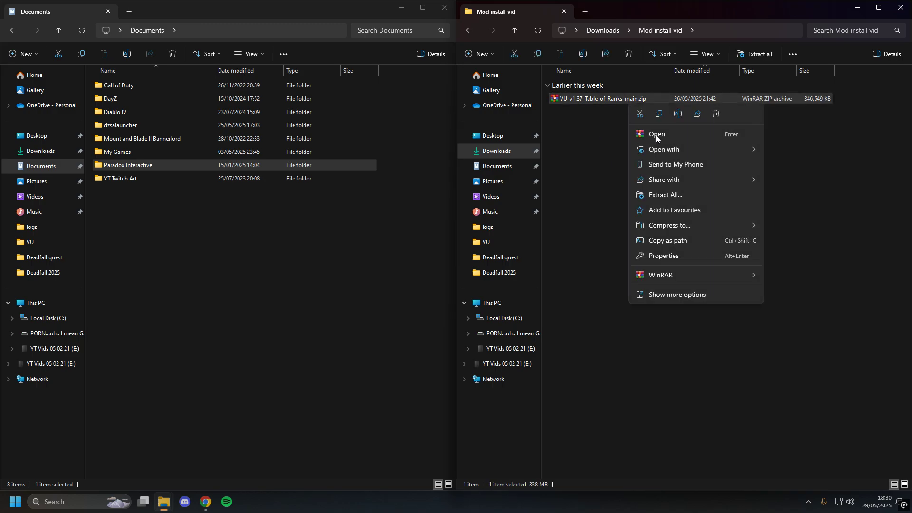
mouse_move(759, 151)
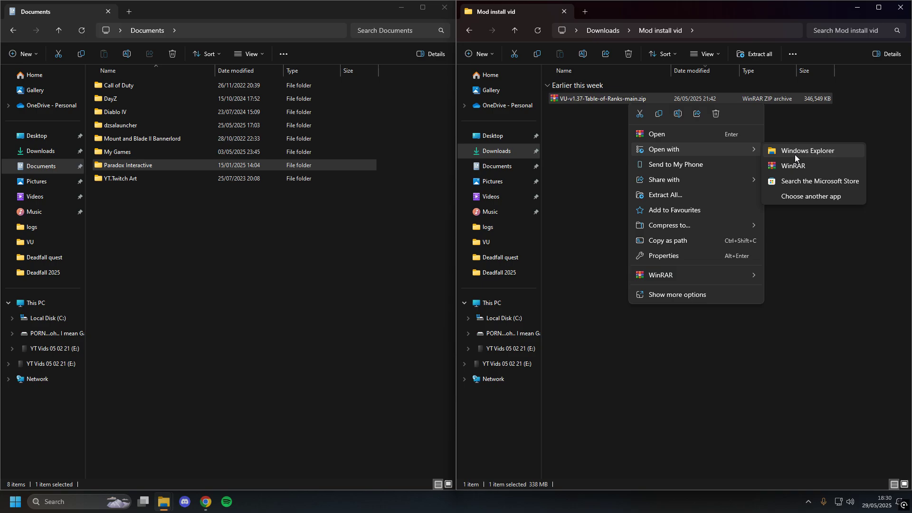
click(794, 155)
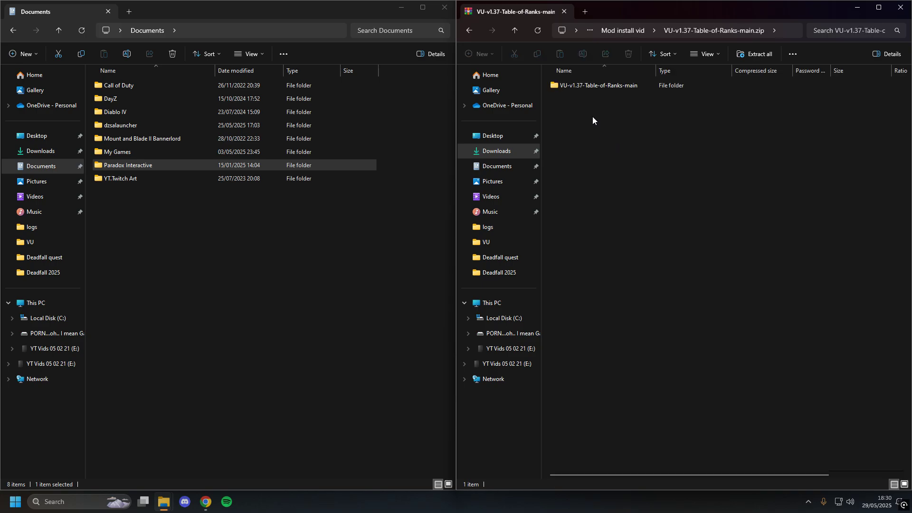
double_click(611, 85)
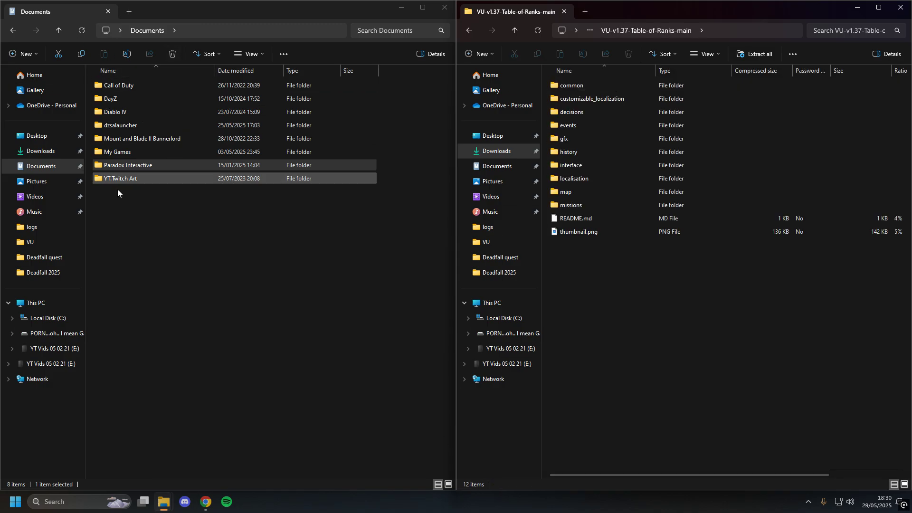
In the left window, go to Paradox Interactive > Europa Universalis IV > mod.
click(155, 165)
double_click(155, 165)
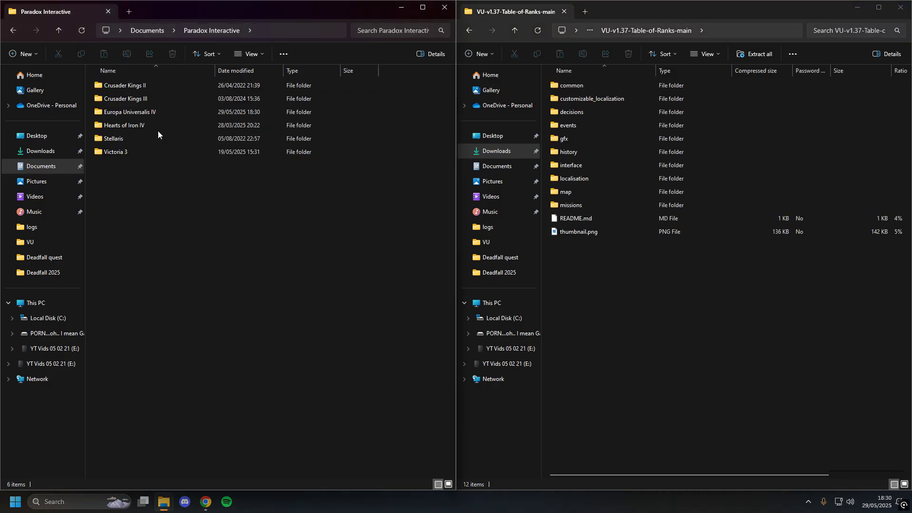
double_click(153, 113)
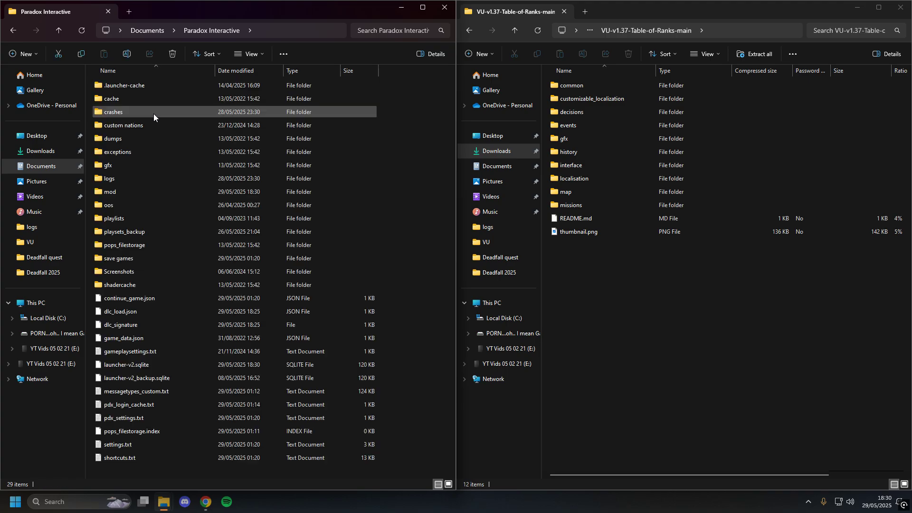
double_click(159, 189)
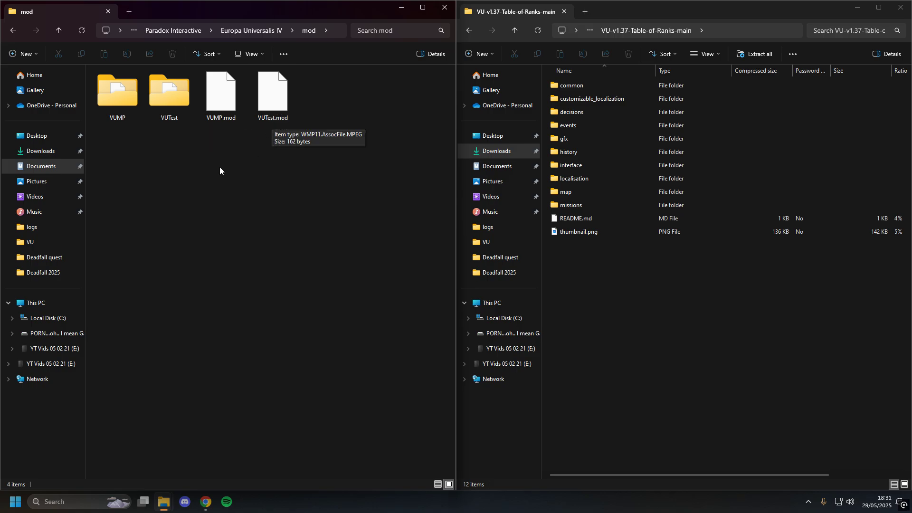
Copy the extracted mod's 12 items into VUTest, cancel partway, and minimize both windows.
double_click(179, 106)
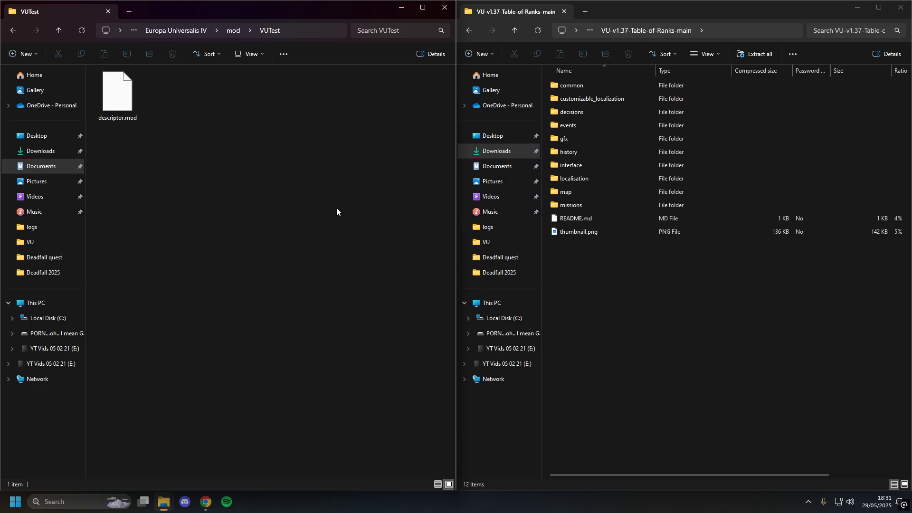
drag(635, 290, 311, 249)
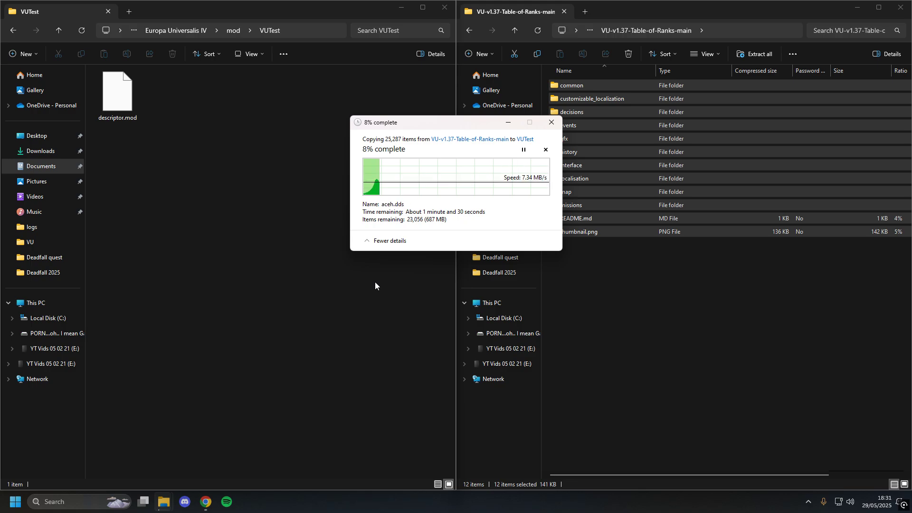
click(548, 123)
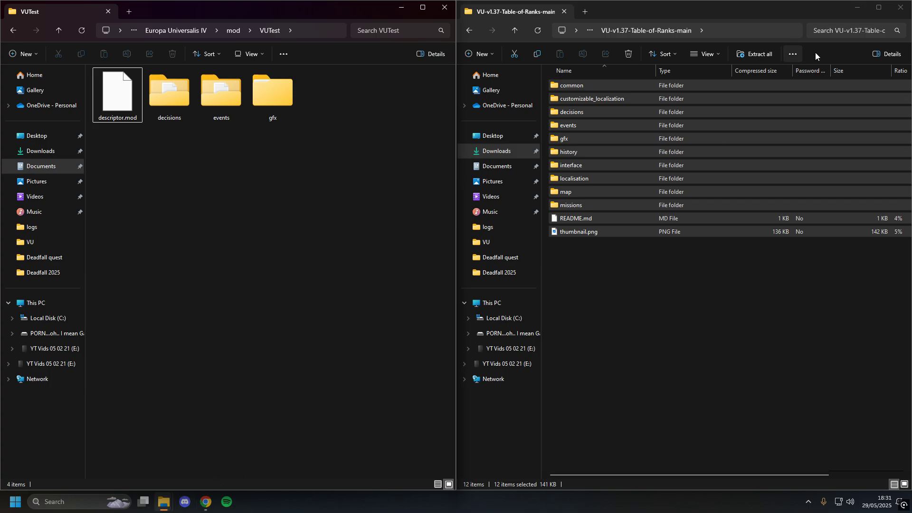
click(865, 11)
click(399, 9)
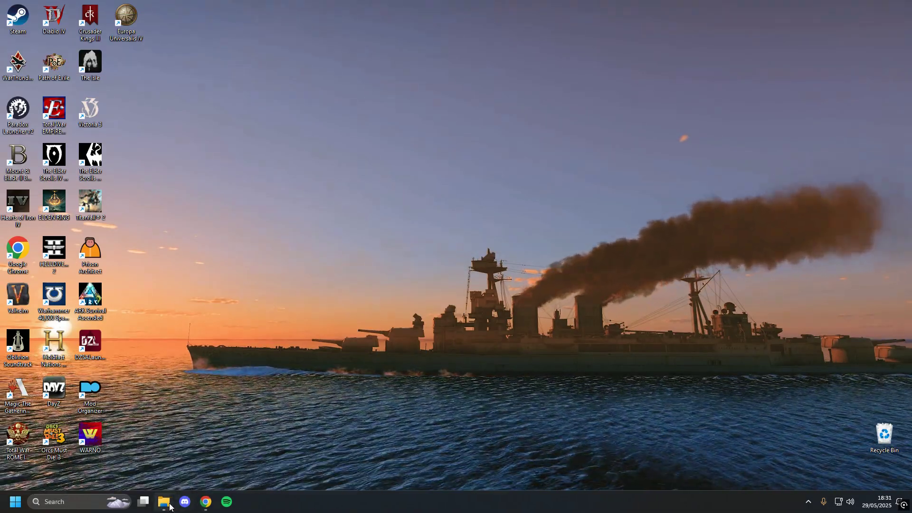
Reopen Explorer, browse the VUMP folder's 13 items, then close both Explorer windows.
mouse_move(164, 501)
click(122, 433)
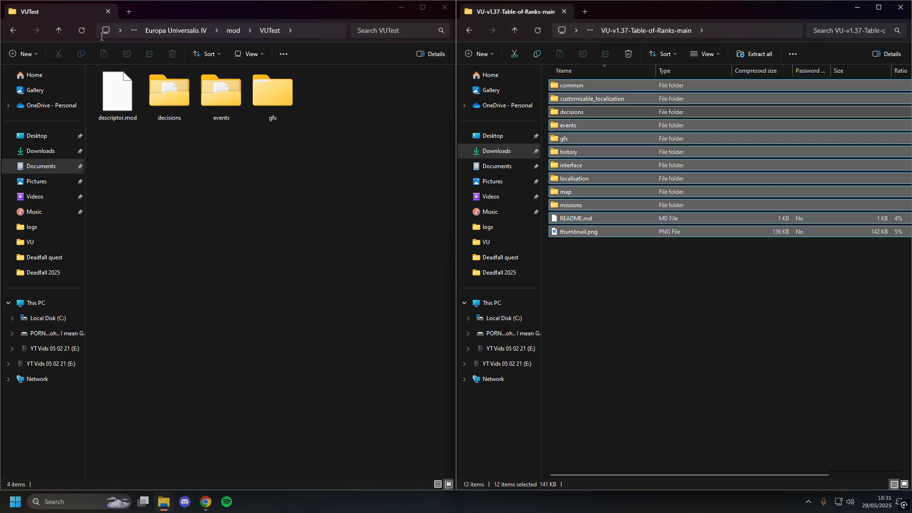
click(62, 34)
click(121, 104)
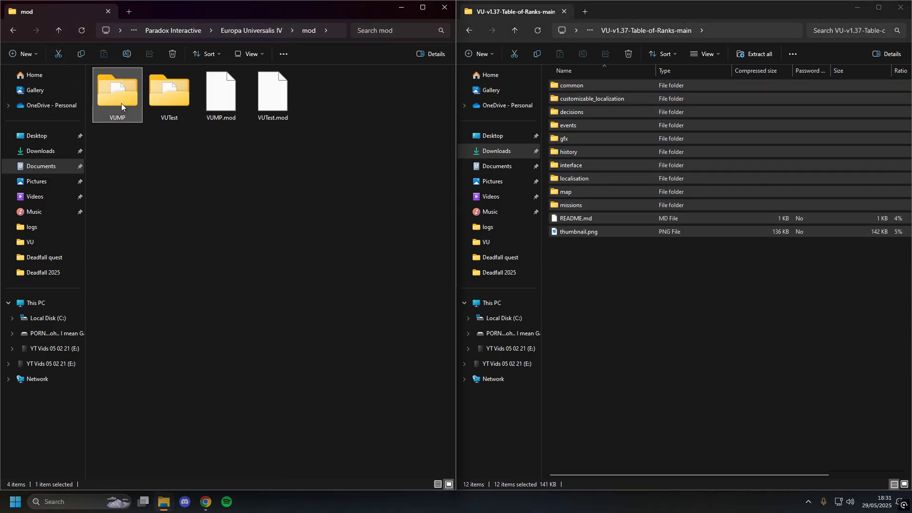
double_click(121, 104)
click(376, 175)
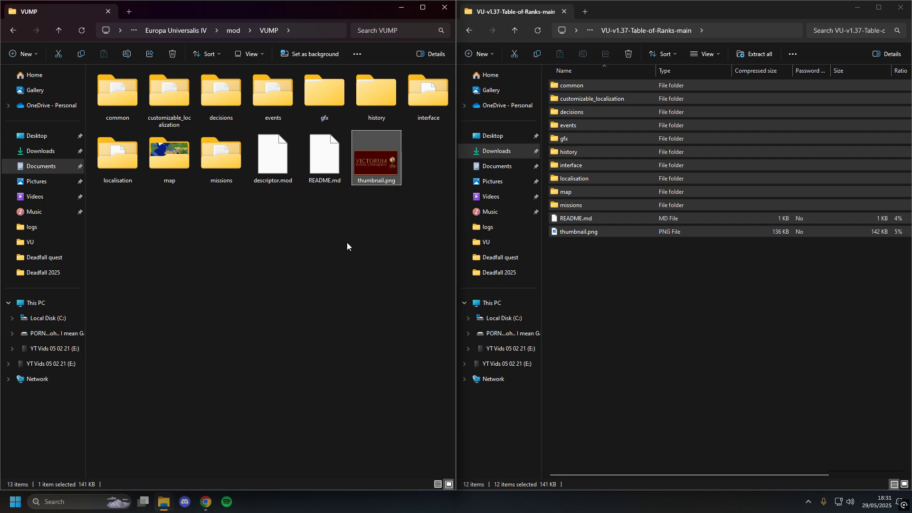
click(251, 241)
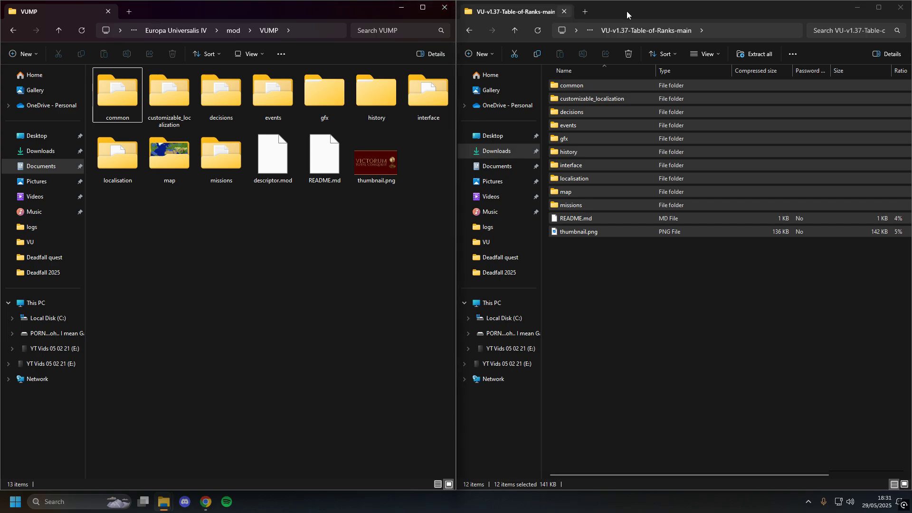
key(ctrl+w)
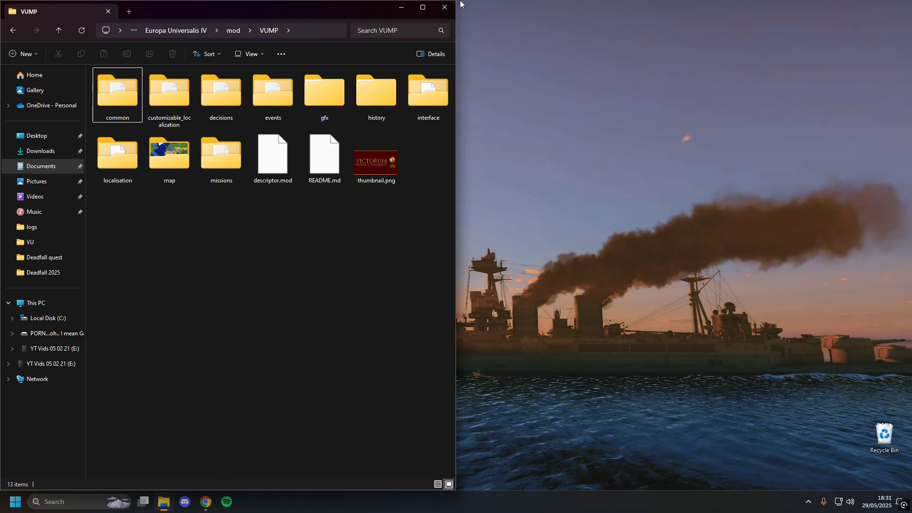
click(443, 9)
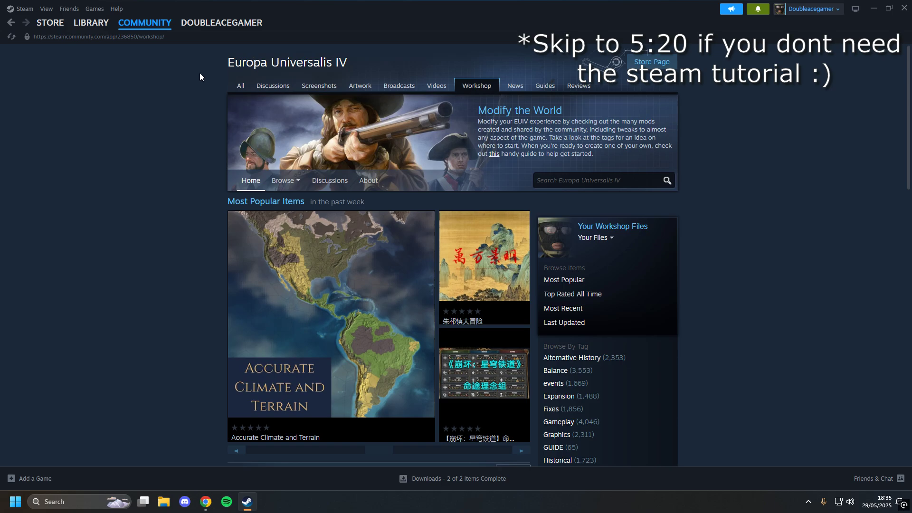
Browse the Europa Universalis IV Workshop's Top Rated All Time mods.
click(91, 22)
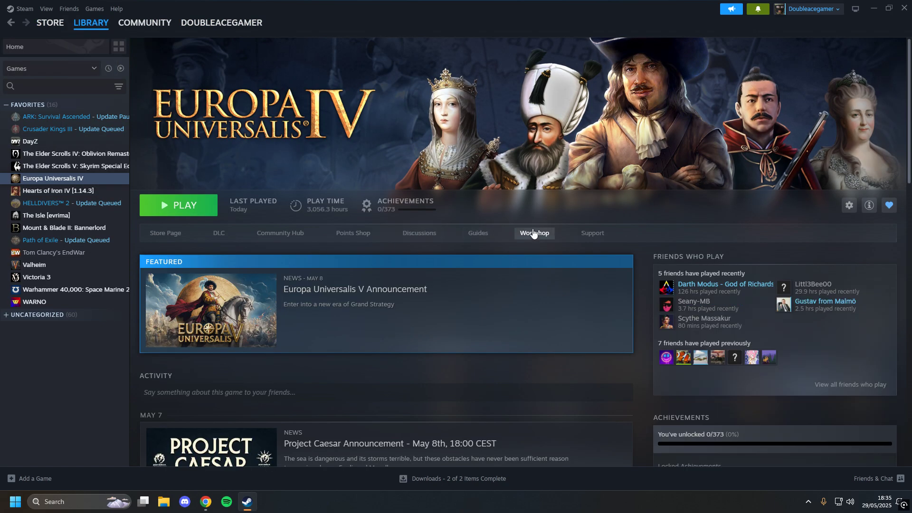
click(532, 233)
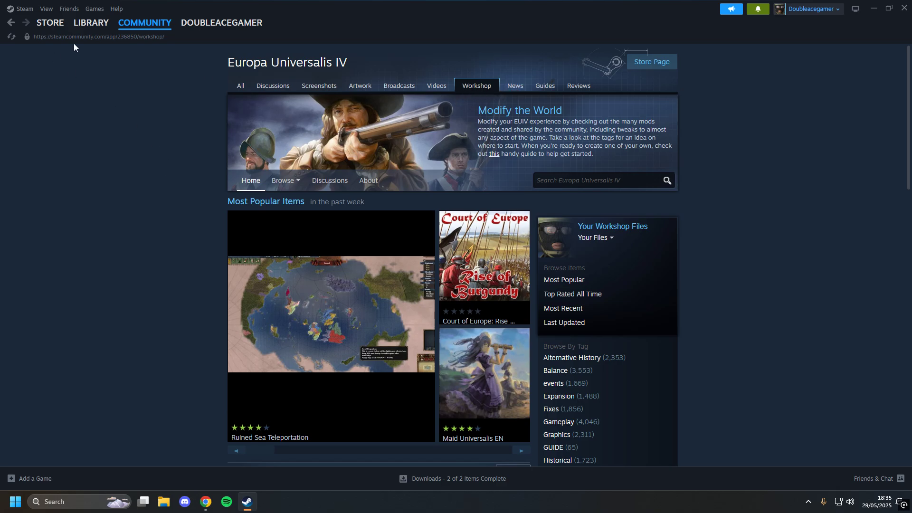
mouse_move(92, 36)
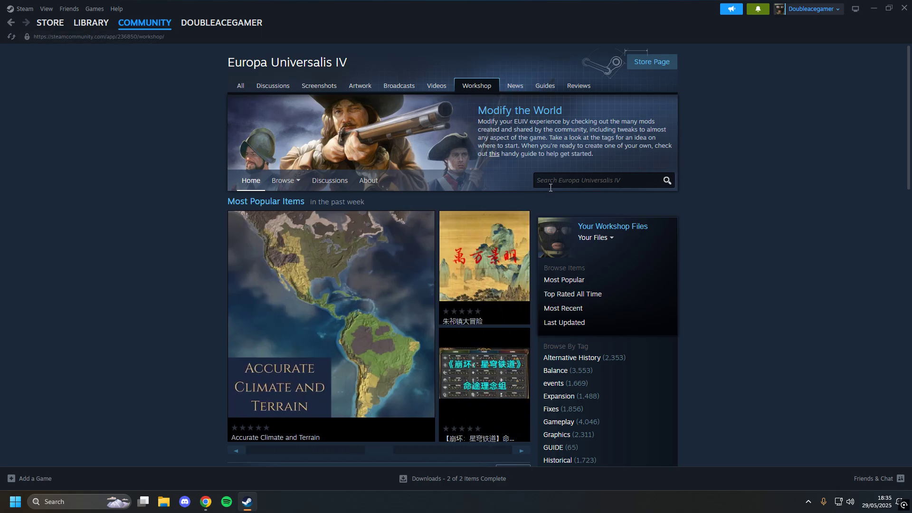
scroll(470, 263, down, 1)
scroll(470, 263, down, 4)
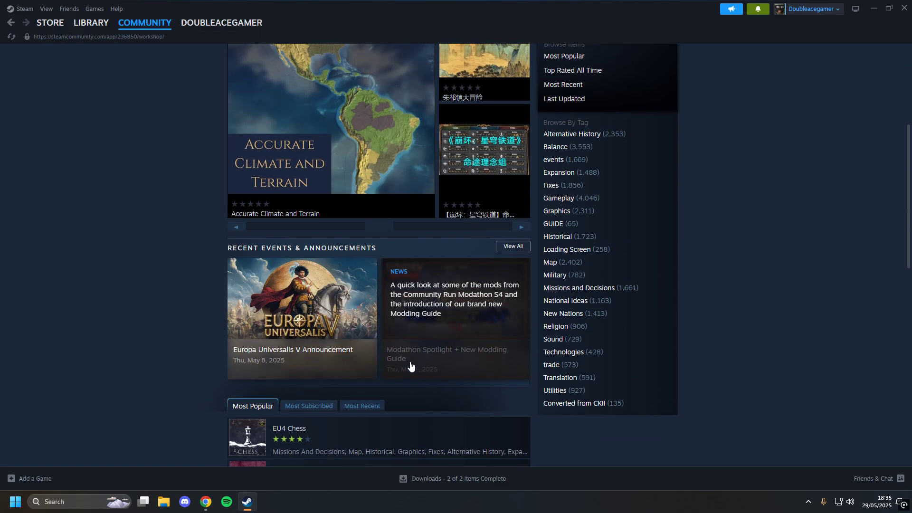
scroll(412, 366, up, 5)
click(586, 293)
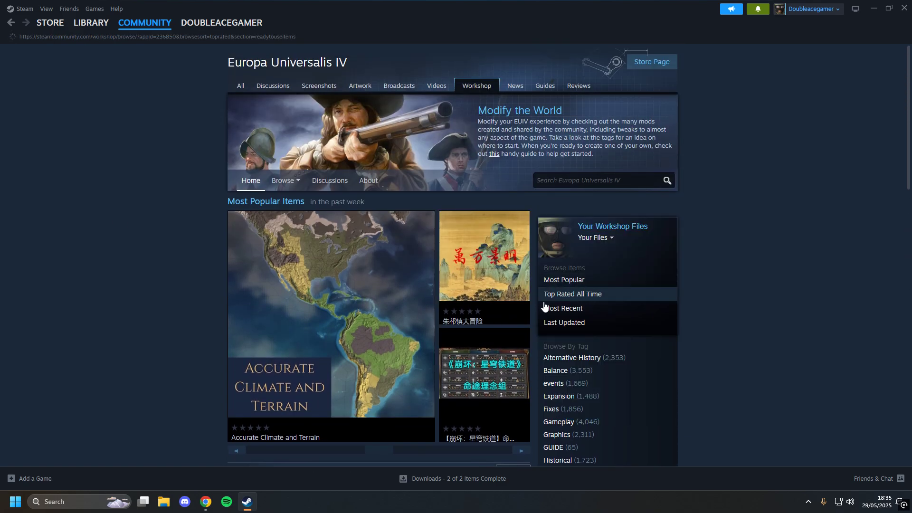
scroll(349, 280, down, 1)
scroll(349, 280, down, 2)
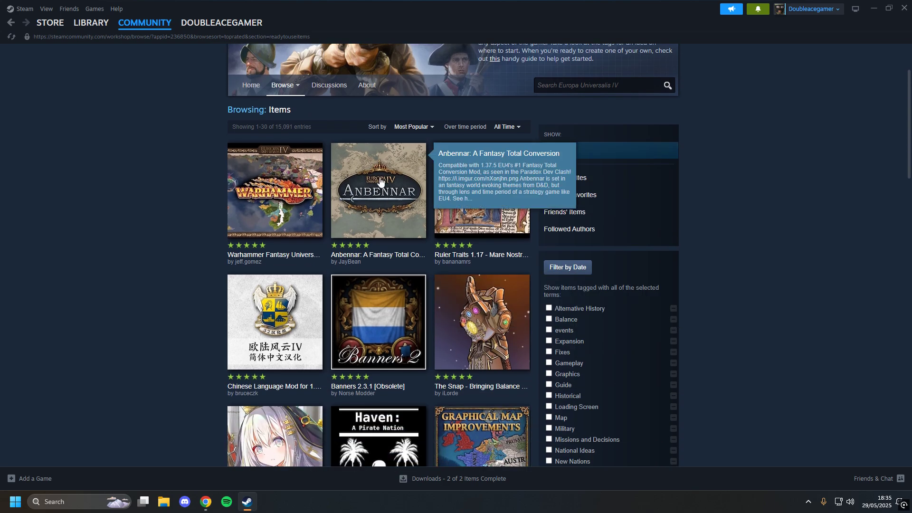
Subscribe to Anbennar: A Fantasy Total Conversion and show its download progress.
click(371, 190)
scroll(425, 219, down, 2)
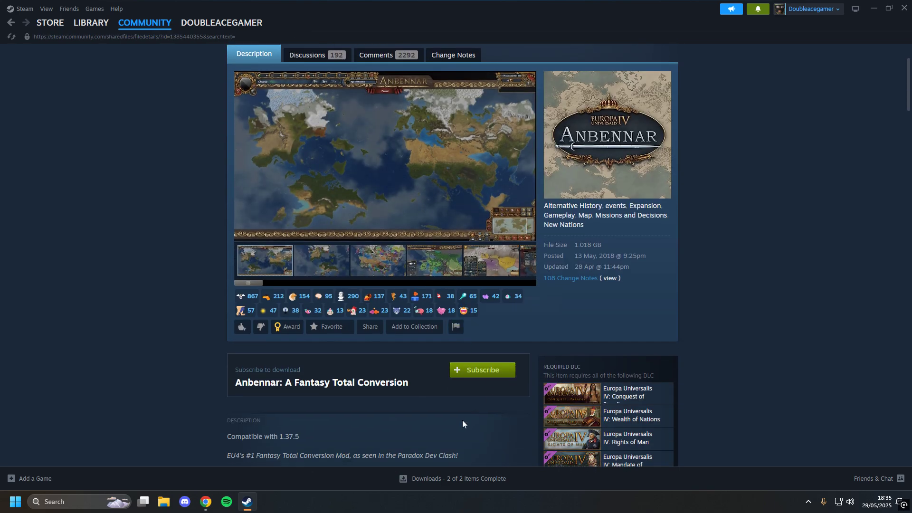
click(475, 371)
scroll(326, 343, down, 3)
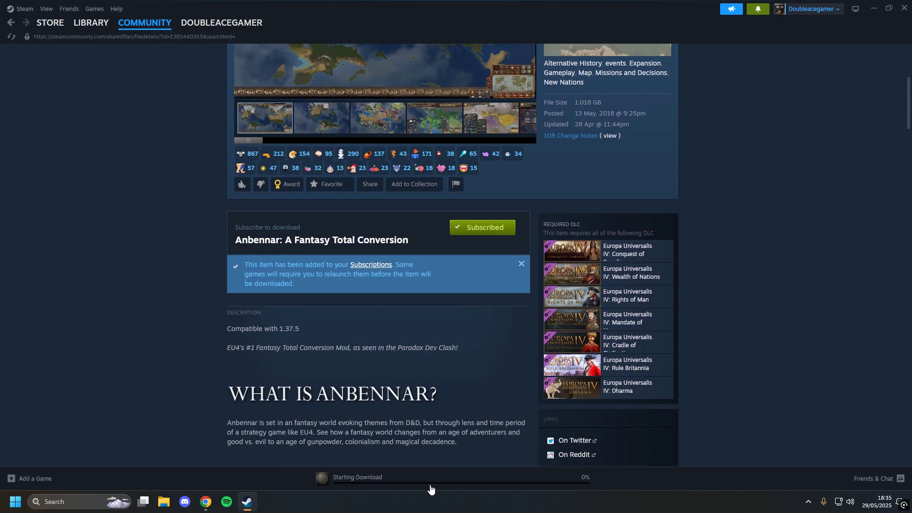
click(446, 482)
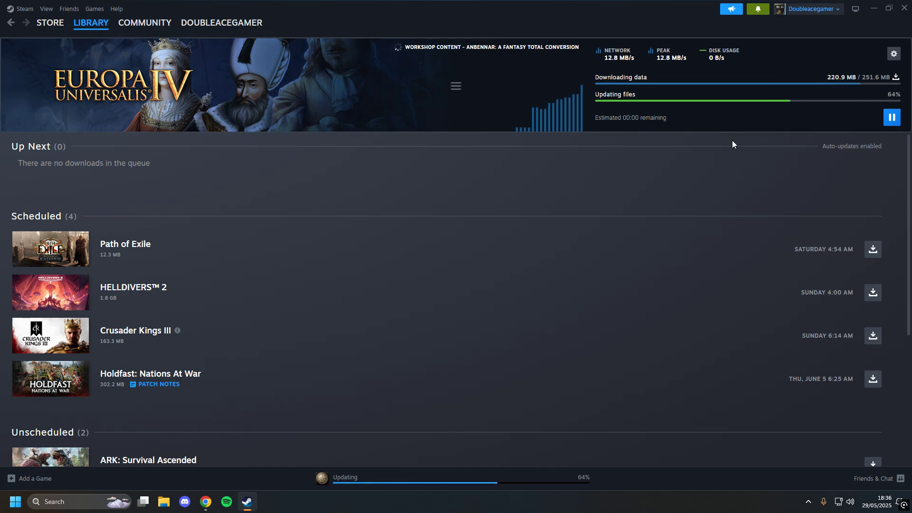
Search the EU4 Workshop for 'anben' and open the Anbennar mod page.
click(90, 23)
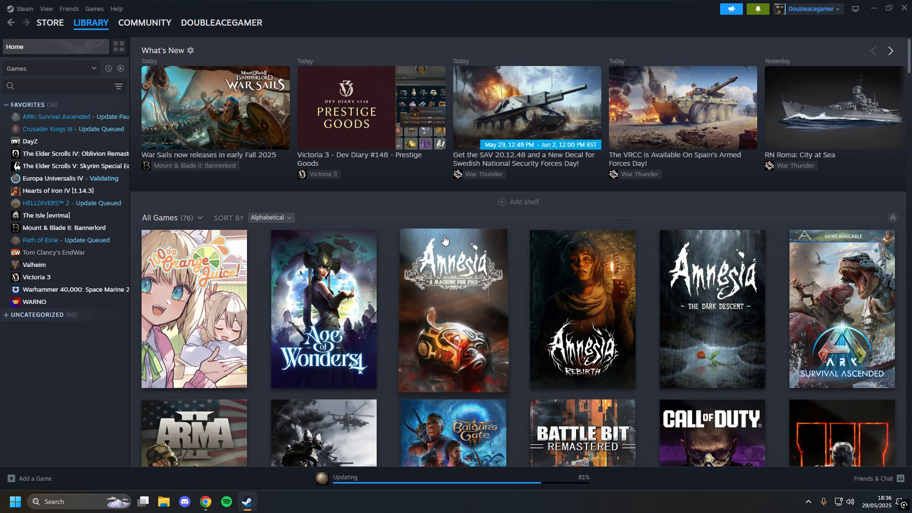
click(93, 182)
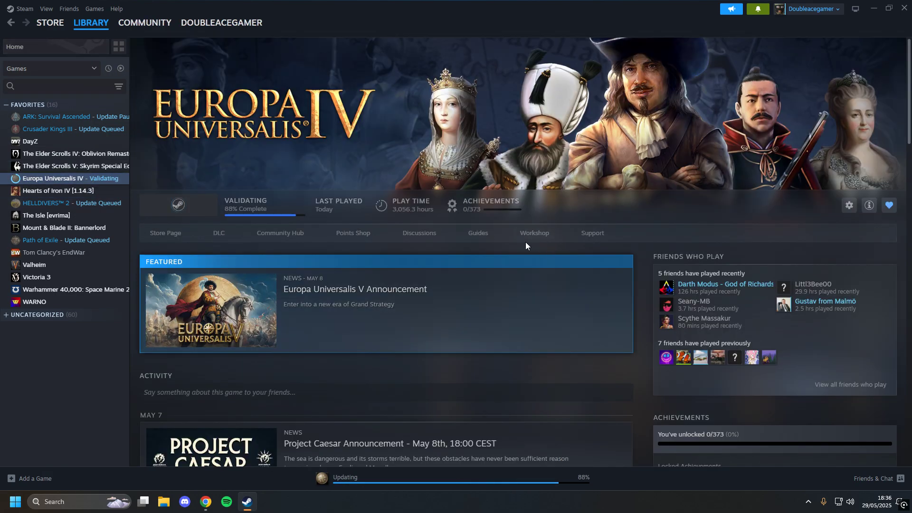
click(543, 231)
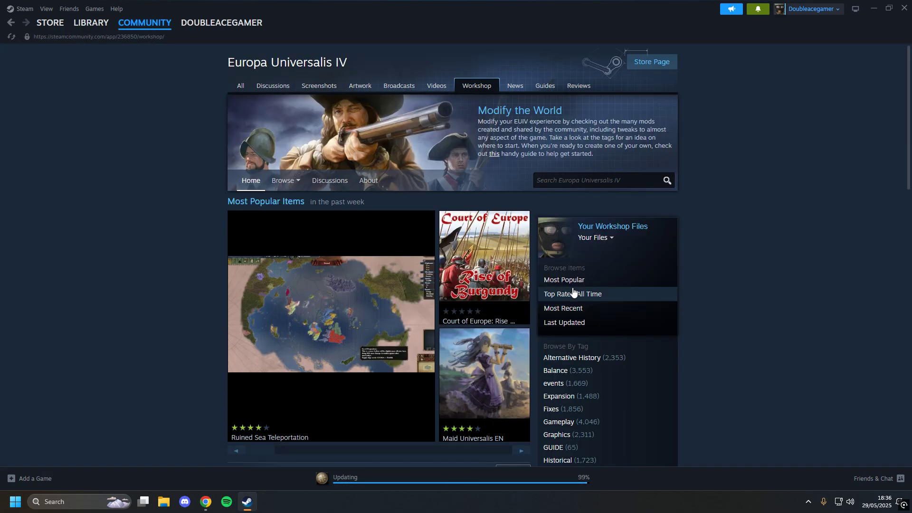
click(596, 181)
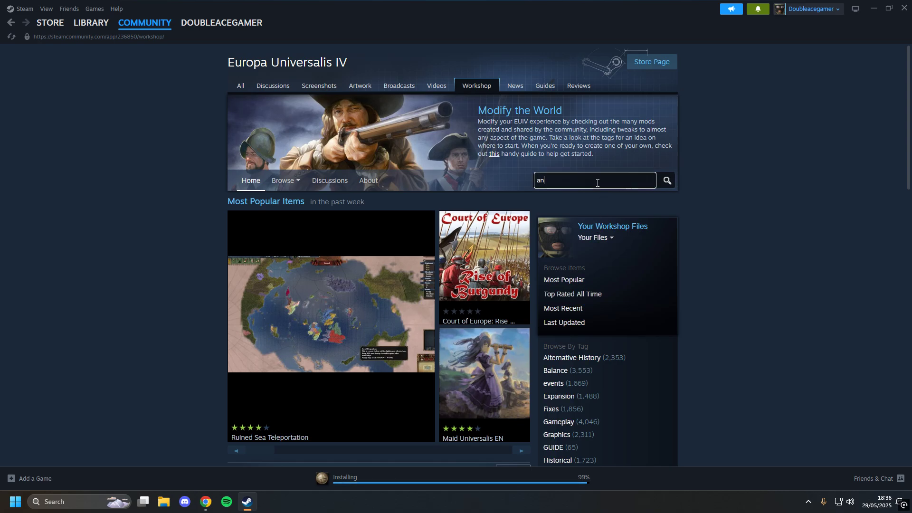
text(anben)
key(Return)
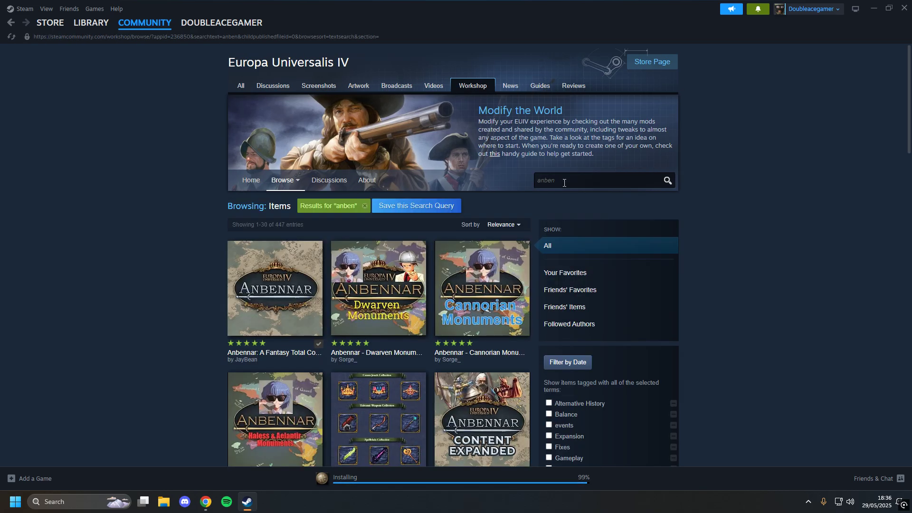
click(284, 319)
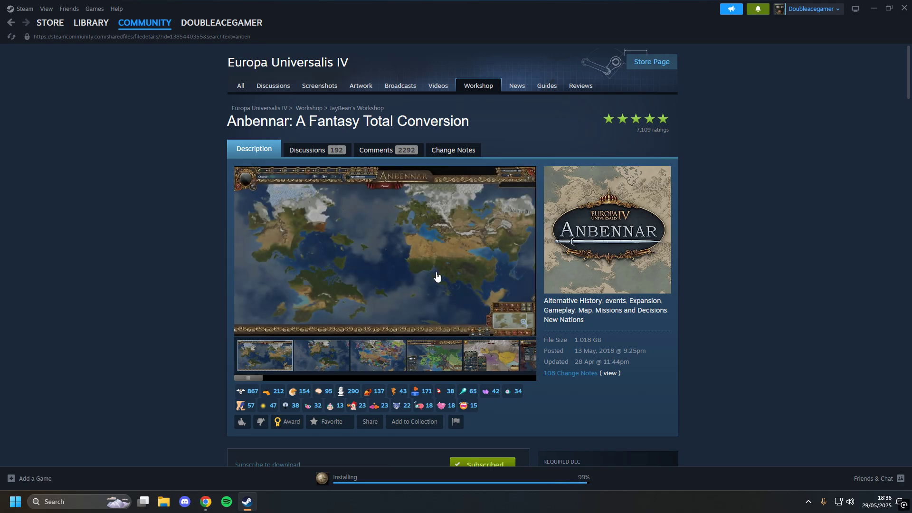
Confirm Anbennar is subscribed and Downloads show 3 of 3 complete, then close Steam.
scroll(436, 275, down, 3)
scroll(259, 181, up, 1)
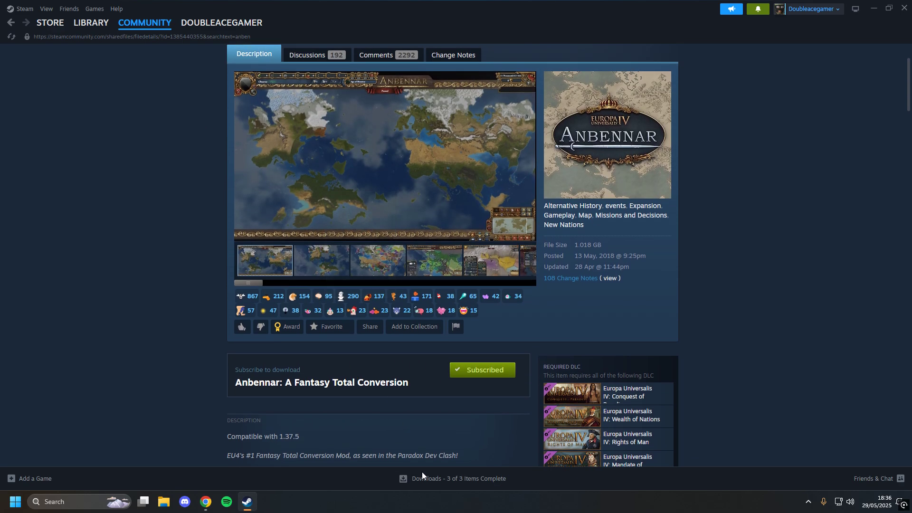
click(428, 483)
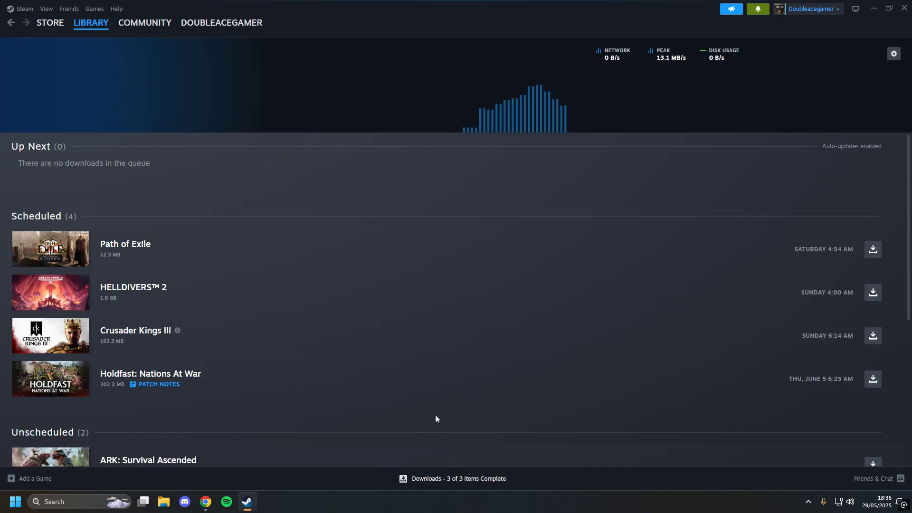
click(905, 7)
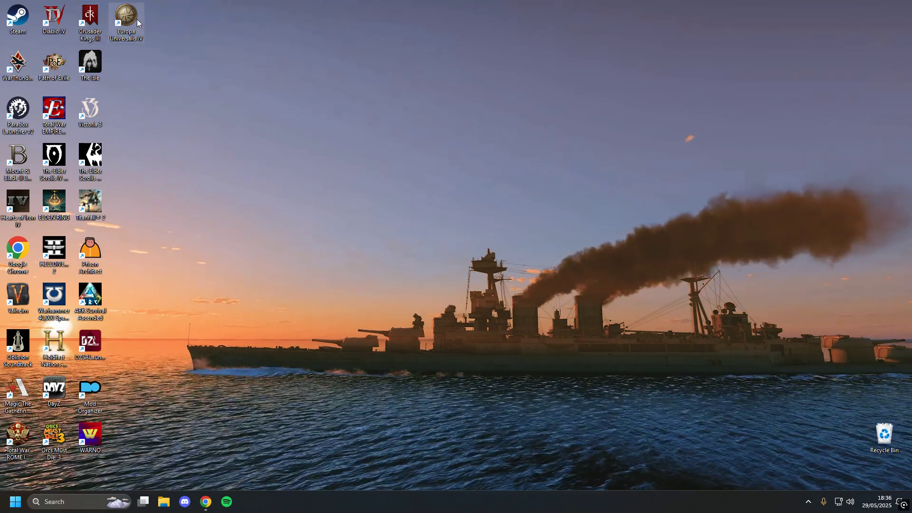
Launch the EU4 launcher and reload installed mods, now listing Anbennar, VU Test and VUMP.
double_click(137, 19)
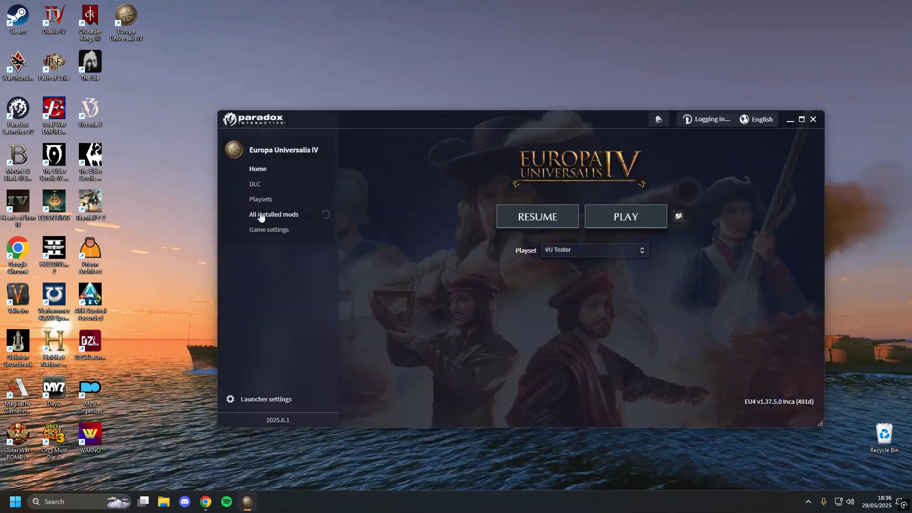
click(261, 216)
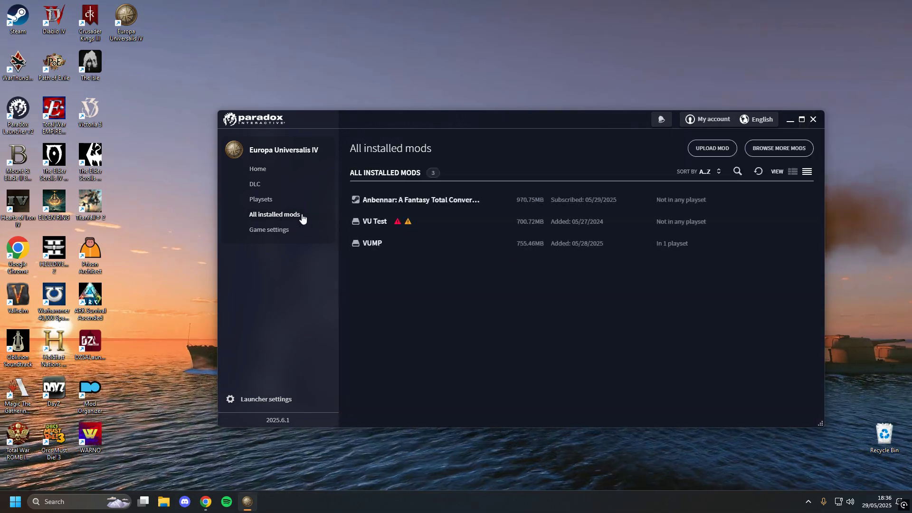
click(758, 171)
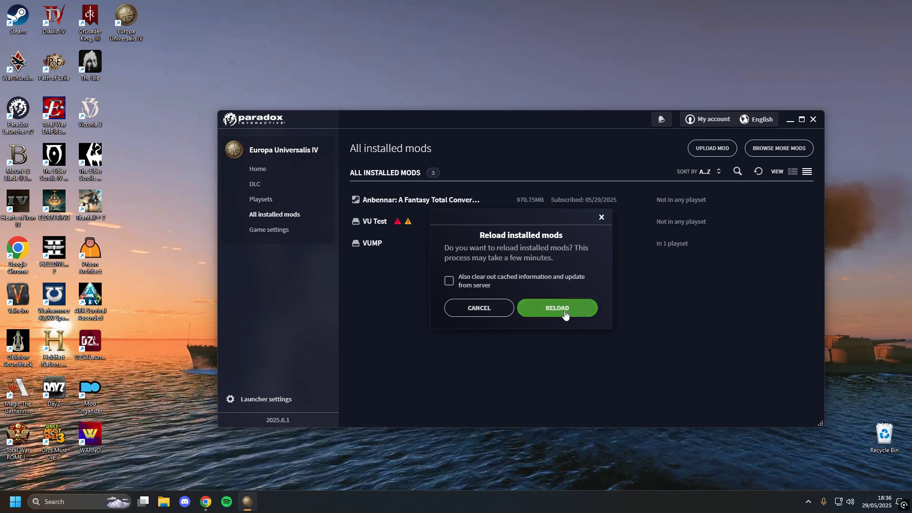
click(565, 315)
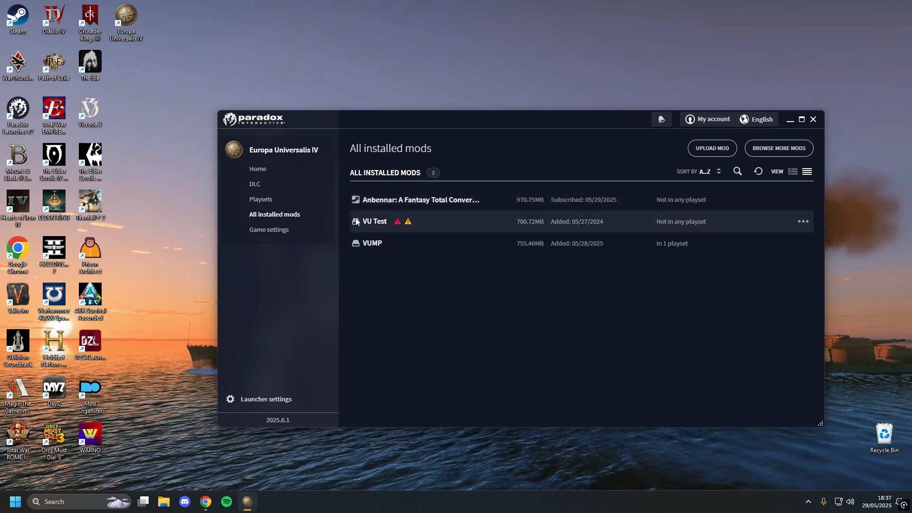
Select VU Tester on the Playsets page, opening the mod picker once and cancelling it.
click(294, 200)
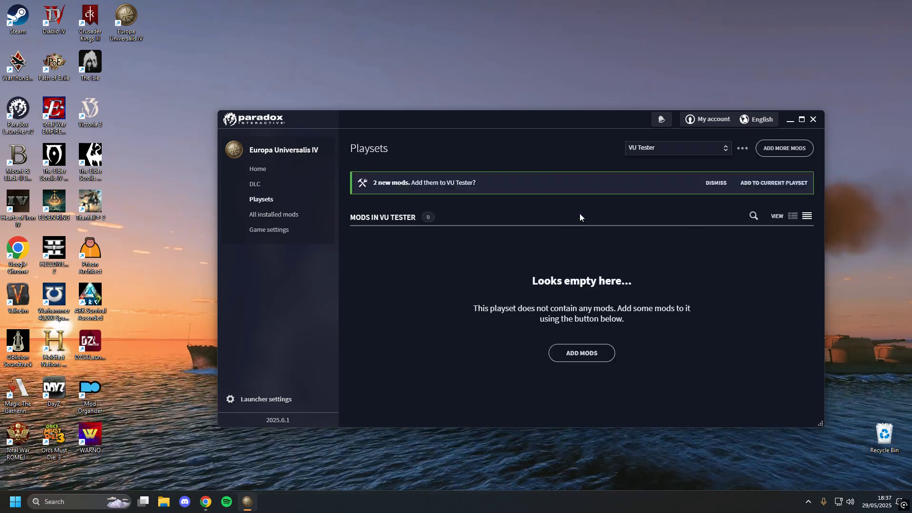
click(702, 150)
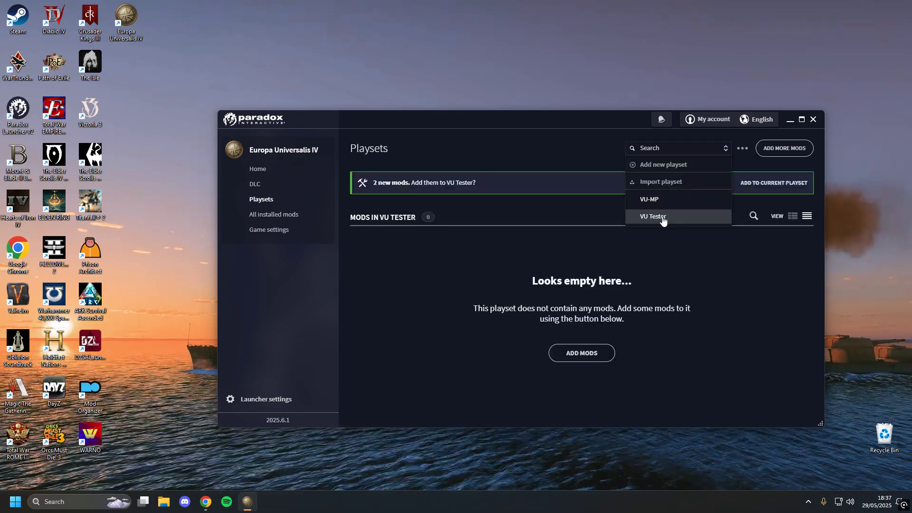
click(661, 216)
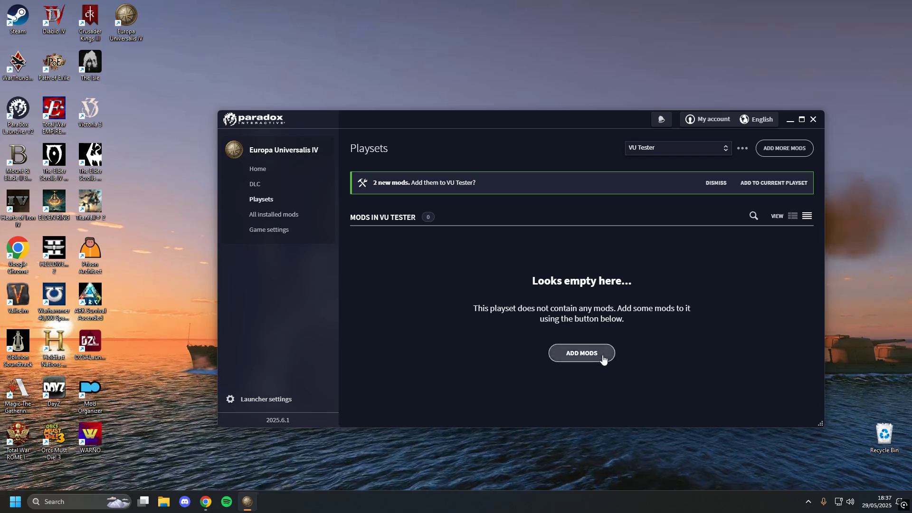
click(602, 358)
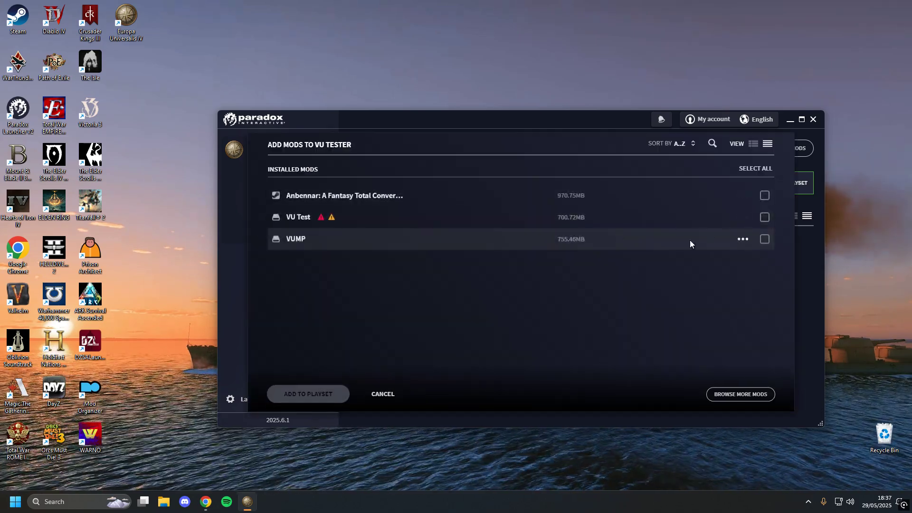
click(377, 393)
Add VUMP and the Anbennar mod to the VU Tester playset.
click(669, 150)
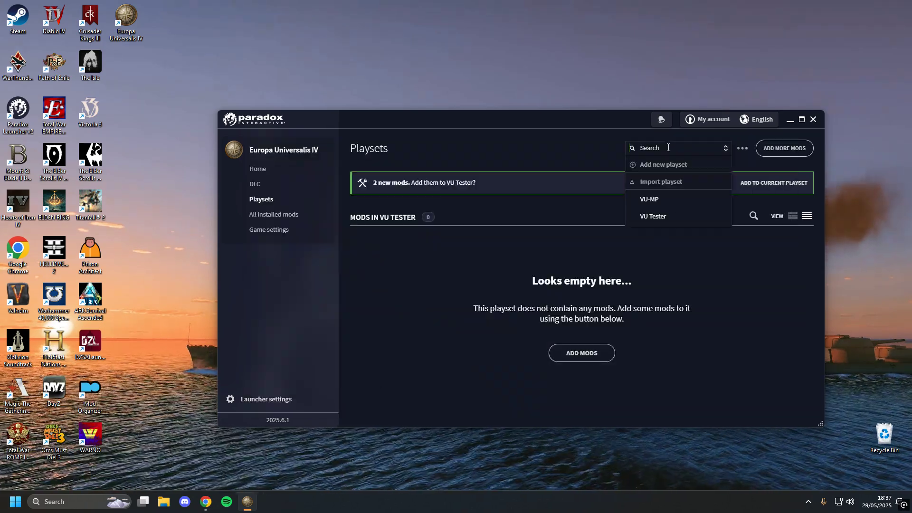
click(653, 216)
click(581, 353)
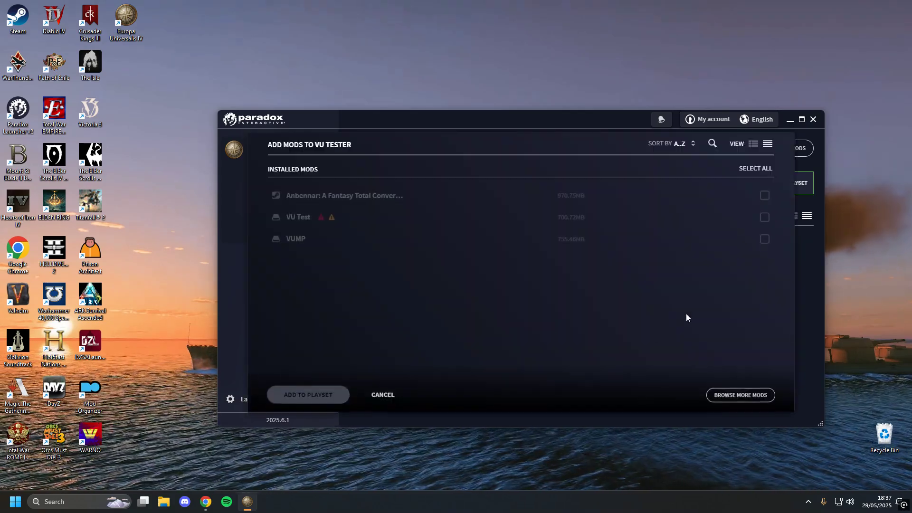
click(765, 239)
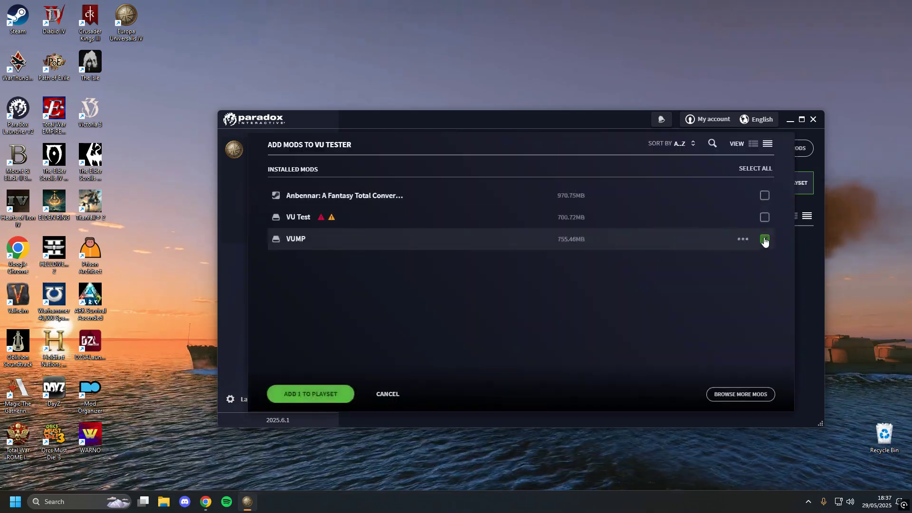
click(766, 237)
click(764, 238)
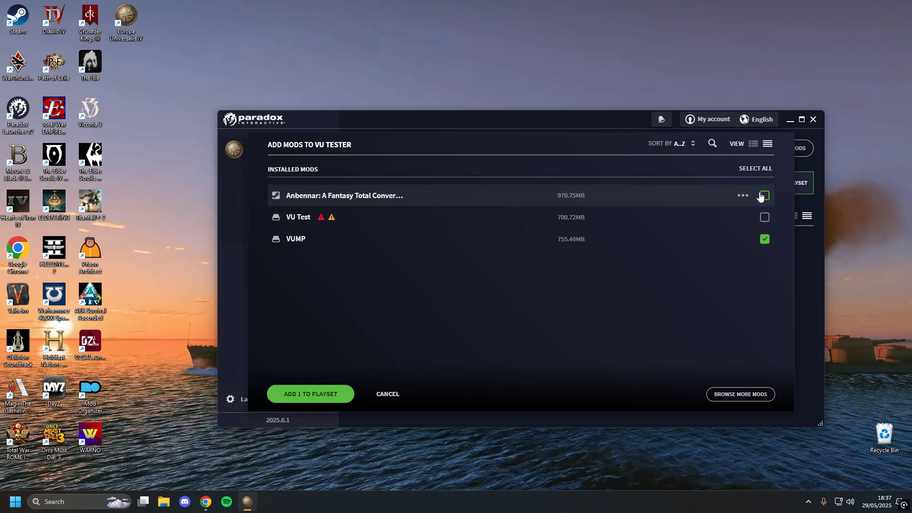
click(763, 196)
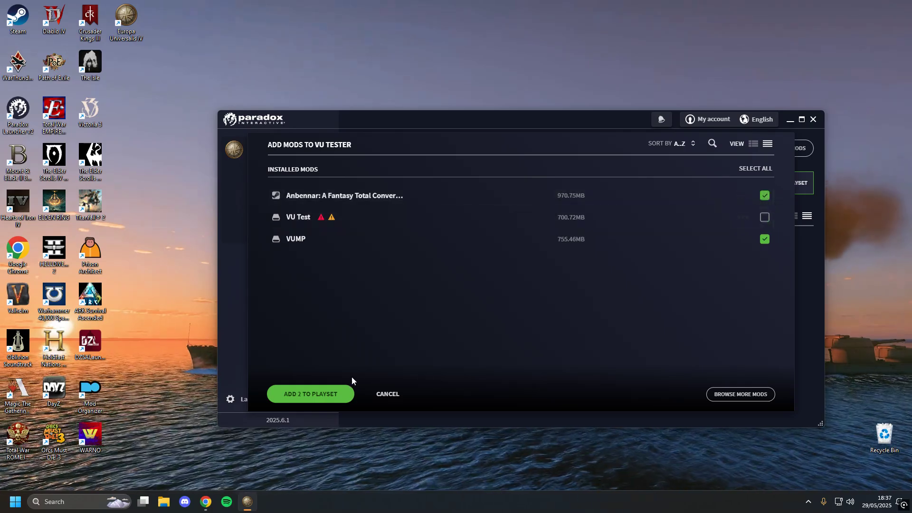
click(309, 393)
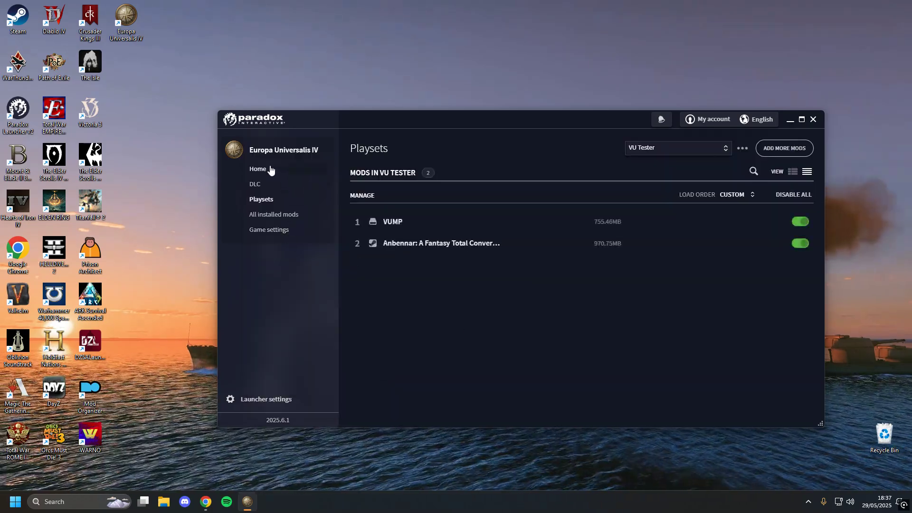
Return to the EU4 home page with VU Tester kept as the launch playset.
click(270, 170)
click(617, 249)
click(632, 332)
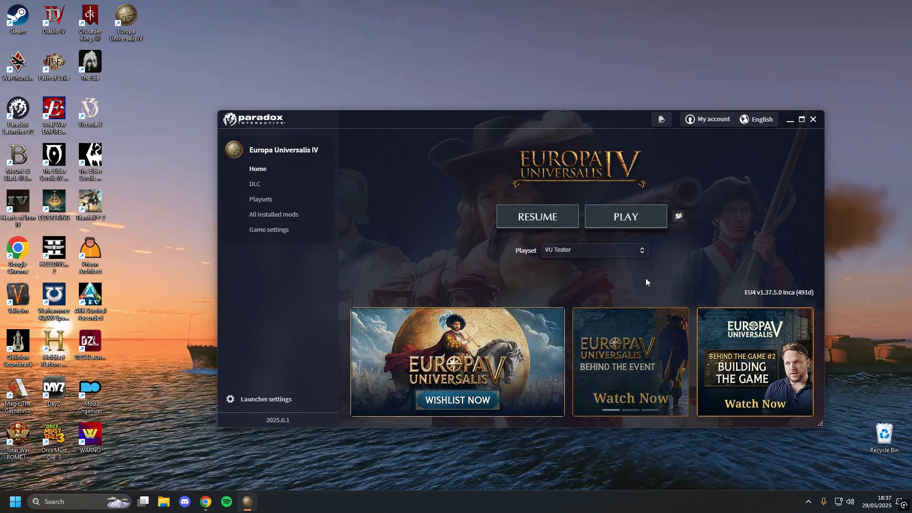